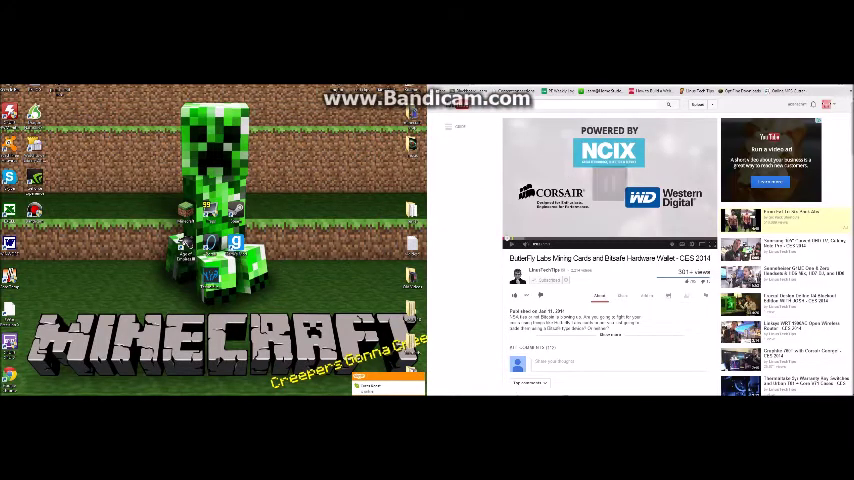
# Switch Chrome from the YouTube video to the NCIX store tab, then close Chrome
pyautogui.hotkey('ctrl', 'Tab')
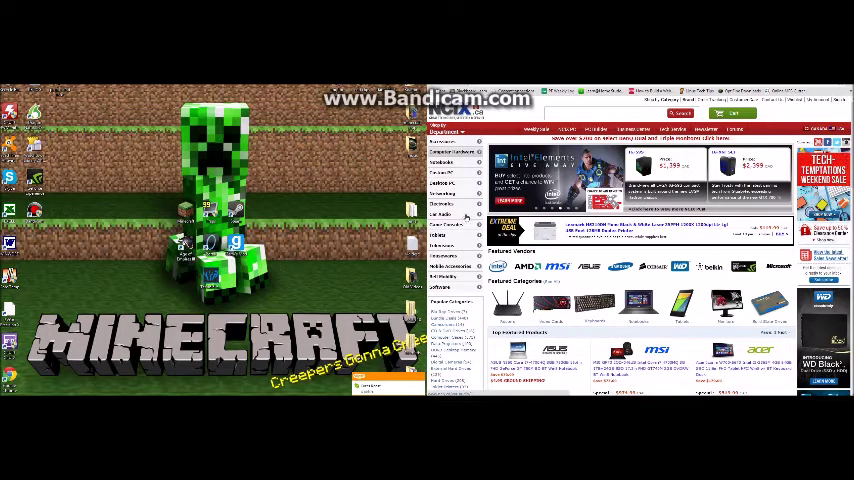
pyautogui.hotkey('alt', 'F4')
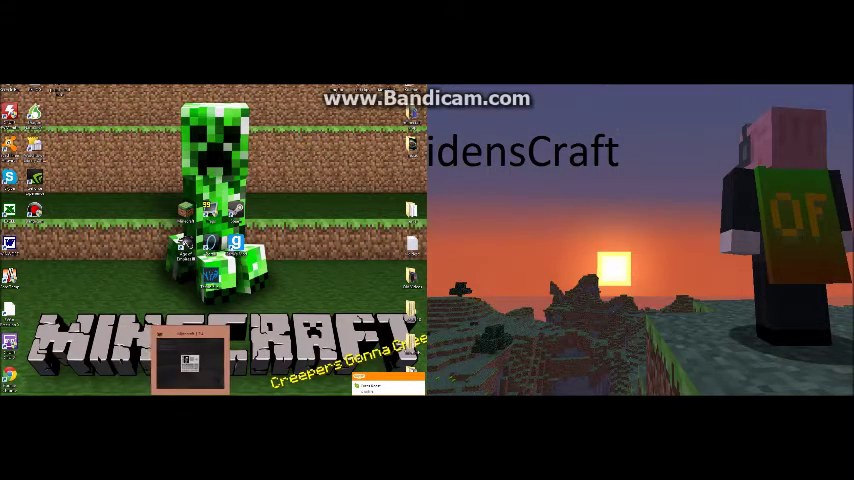
# Bring up the second Minecraft game, close its inventory, and walk out of the stone house
pyautogui.click(190, 360)
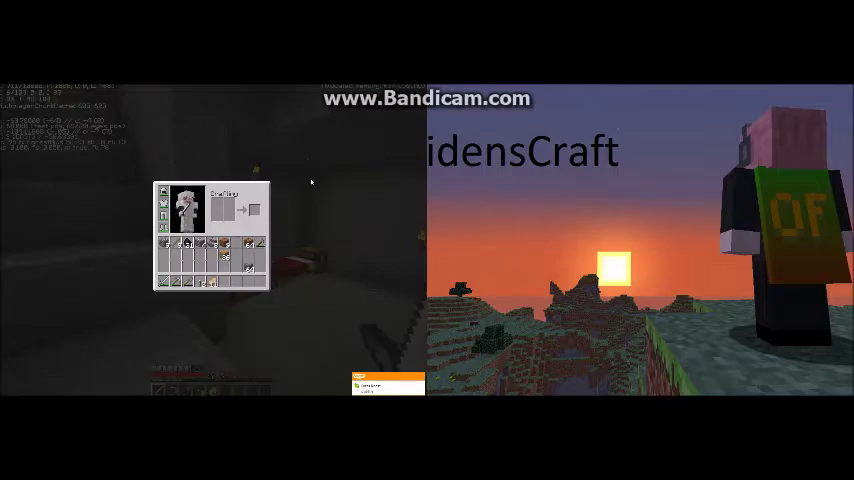
pyautogui.press('e')
pyautogui.press('w')
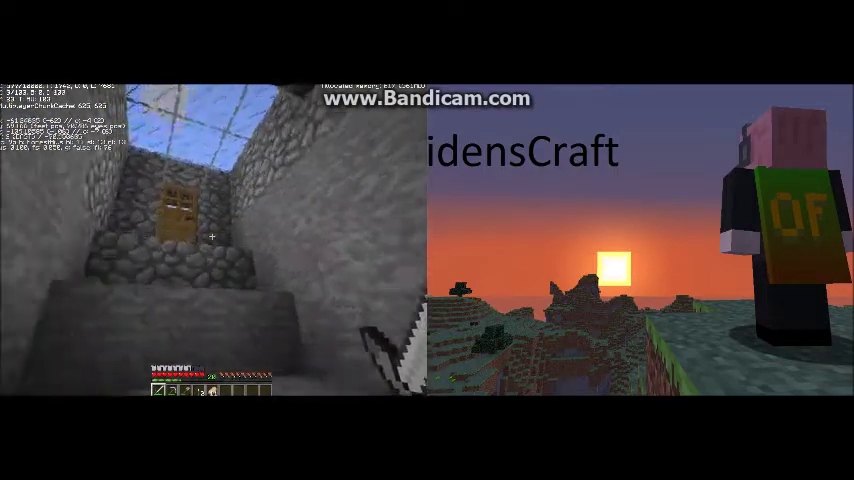
pyautogui.press('w')
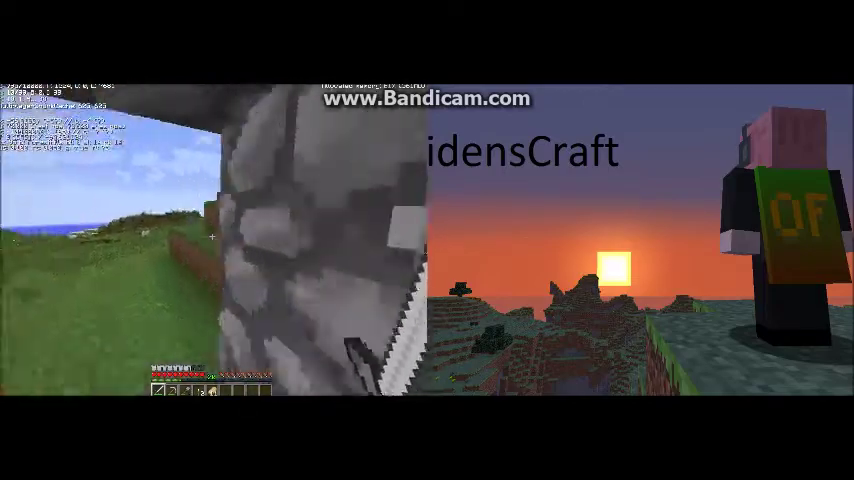
pyautogui.press('w')
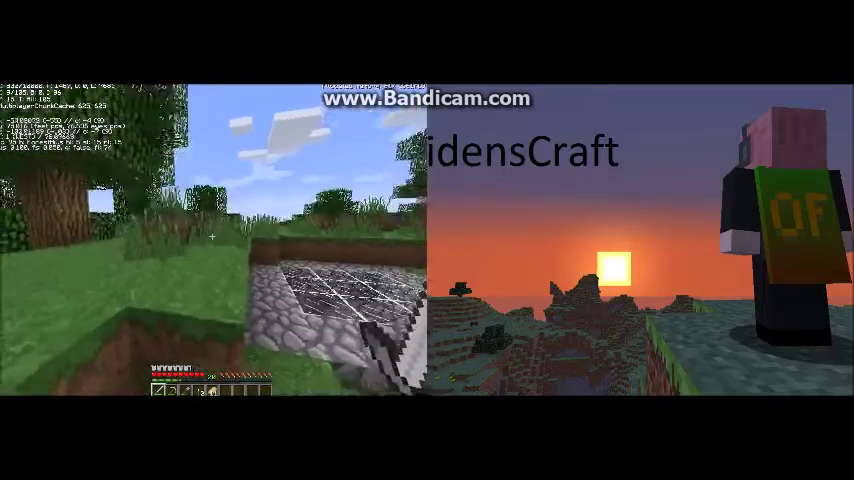
pyautogui.press('w')
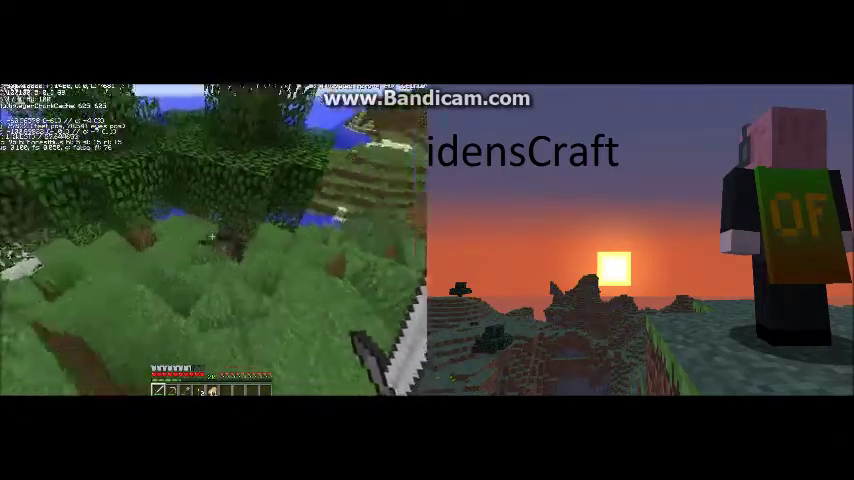
# Attack the spider, walk back into the cobblestone house, and toggle both inventories
pyautogui.press('w')
pyautogui.click(213, 237)
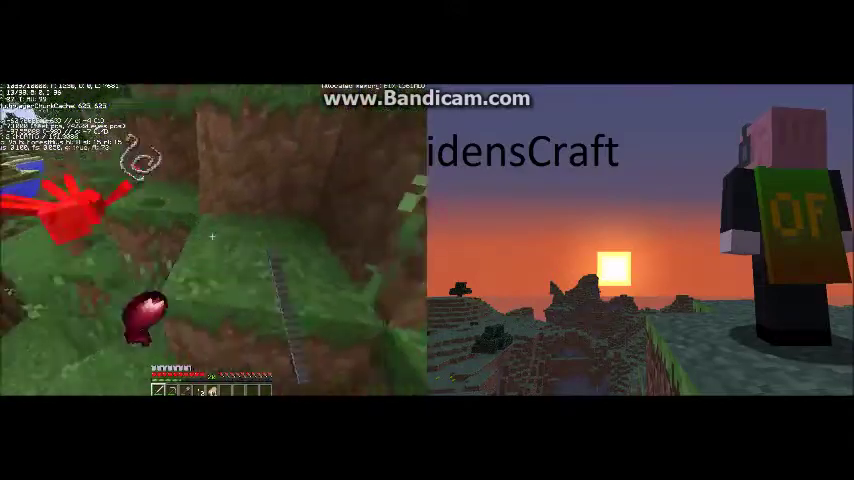
pyautogui.press('w')
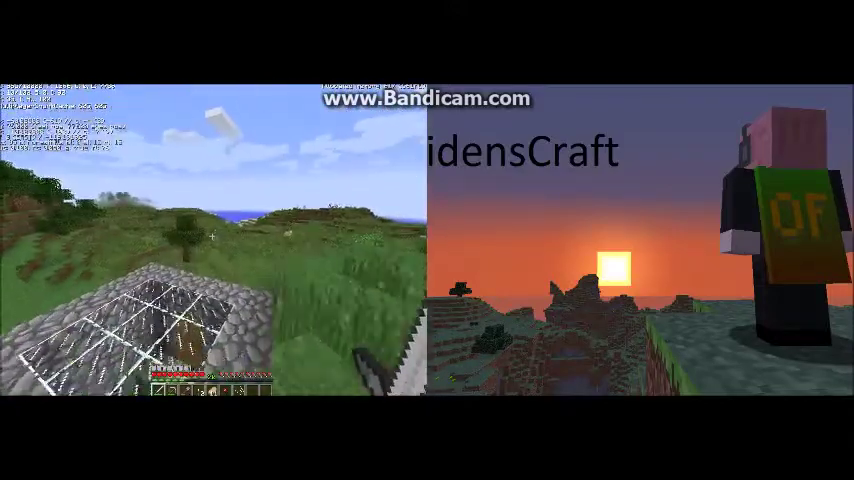
pyautogui.press('w')
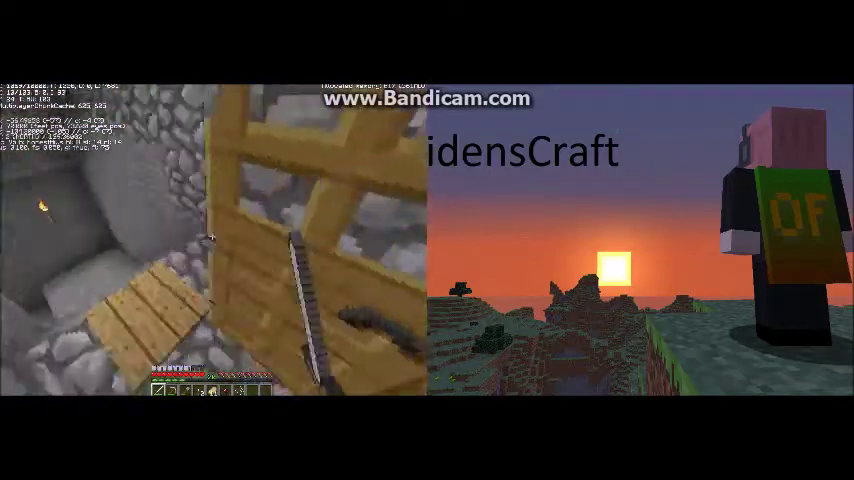
pyautogui.press('w')
pyautogui.press('e')
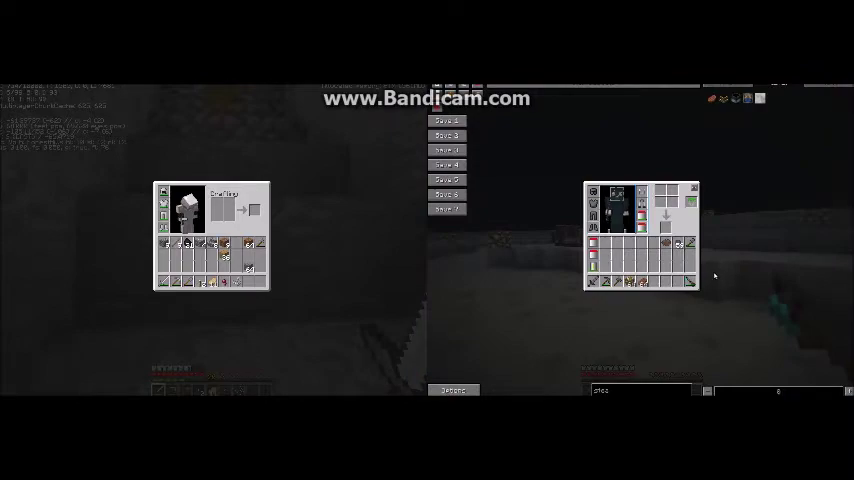
pyautogui.press('Escape')
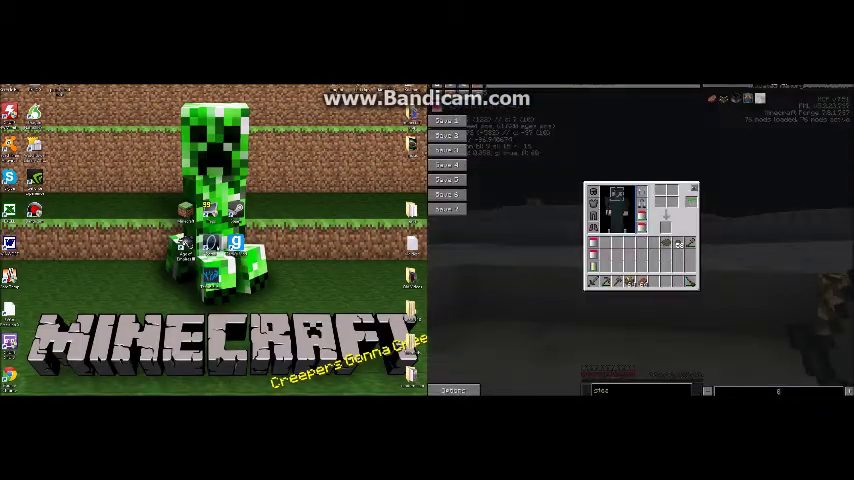
# Restore the left Minecraft game window with Alt+Tab
pyautogui.hotkey('alt', 'Tab')
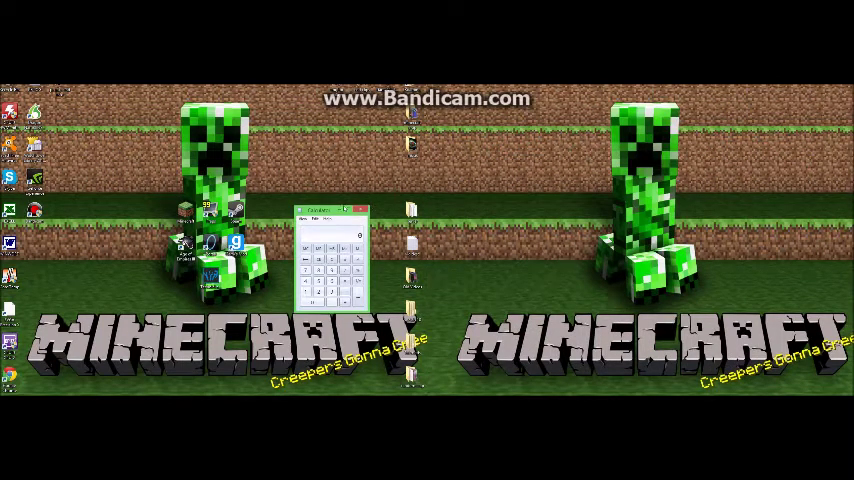
# Close Calculator, drag the recorded clips from the Videos folder into Movie Maker, then minimize it
pyautogui.click(342, 211)
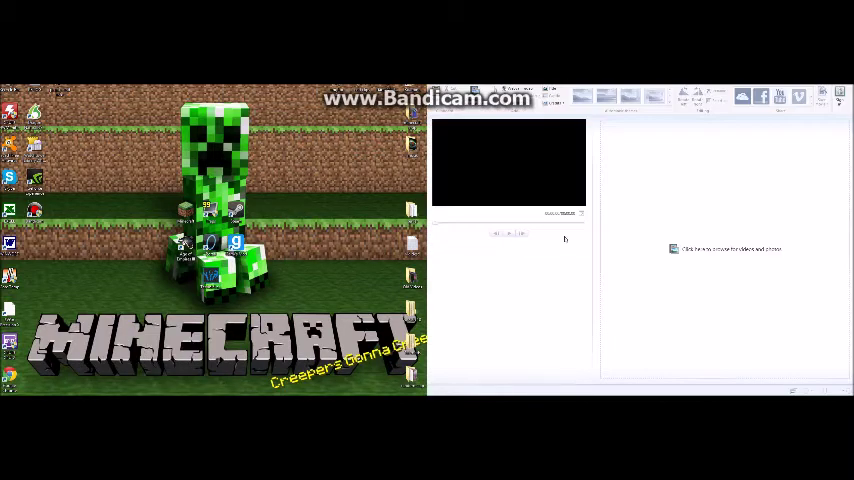
pyautogui.doubleClick(186, 243)
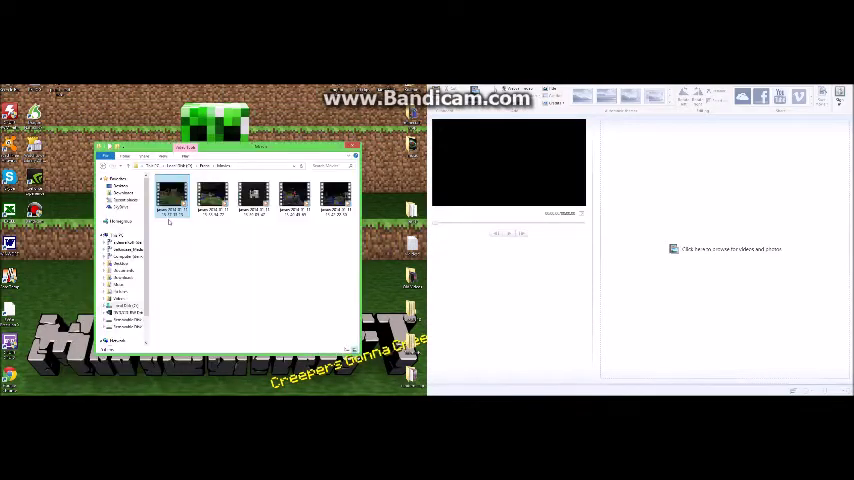
pyautogui.moveTo(589, 278); pyautogui.dragTo(705, 235)
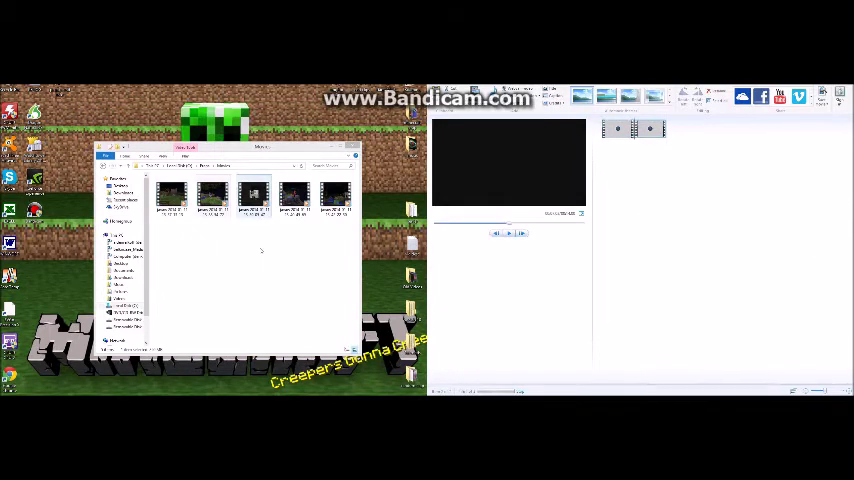
pyautogui.moveTo(803, 193); pyautogui.dragTo(730, 205)
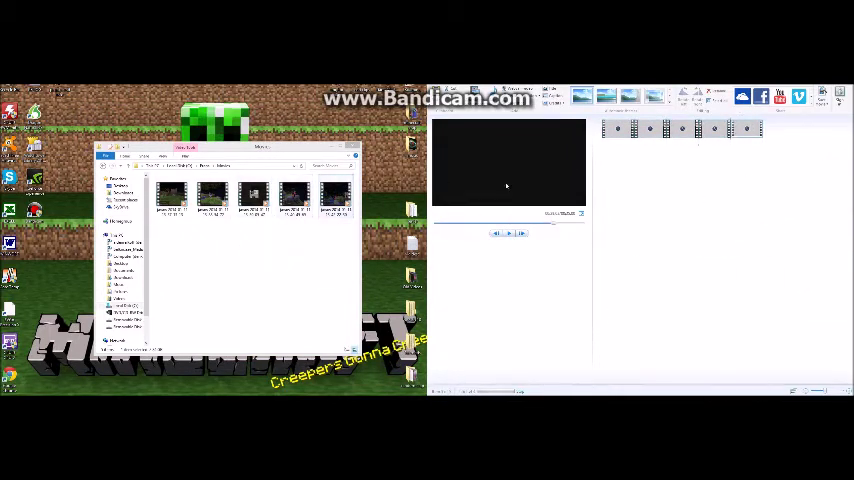
pyautogui.click(353, 148)
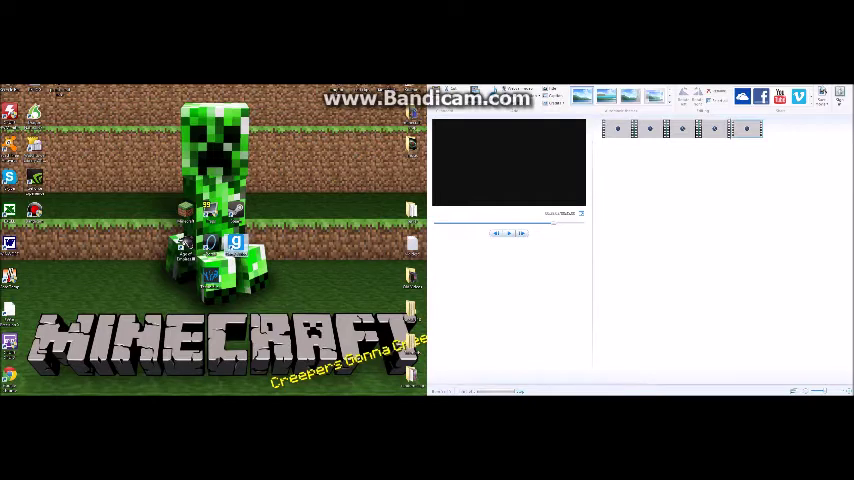
pyautogui.click(822, 90)
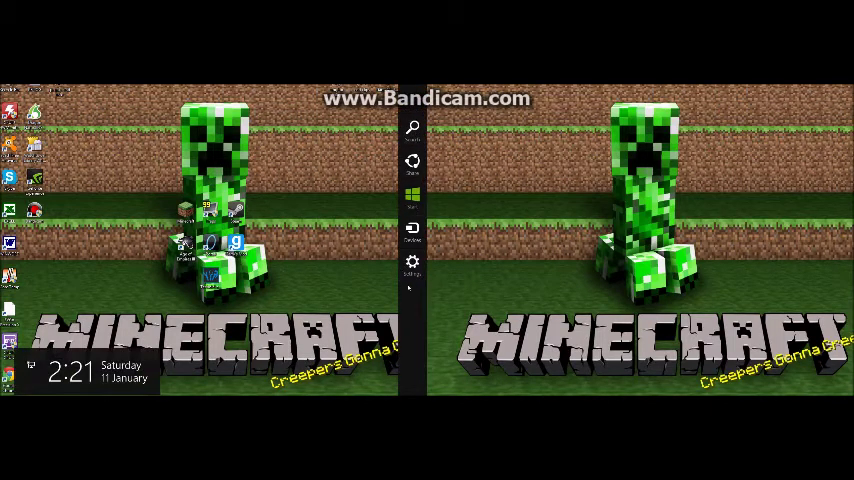
pyautogui.click(412, 262)
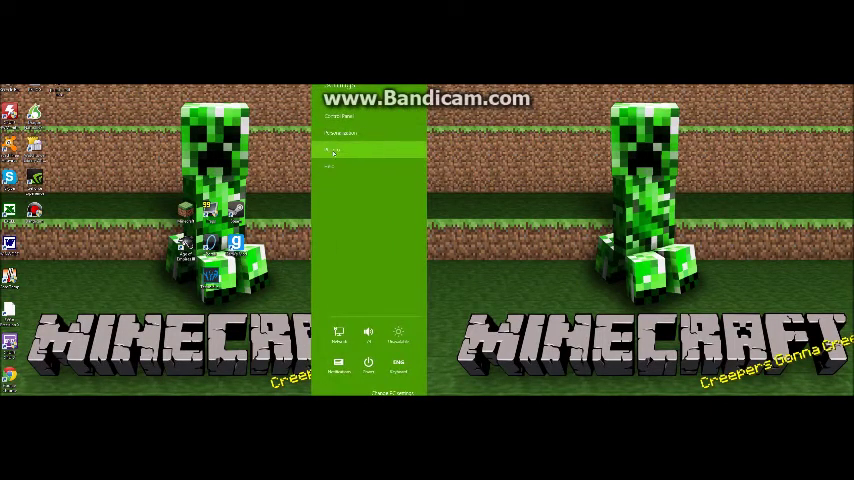
pyautogui.click(325, 190)
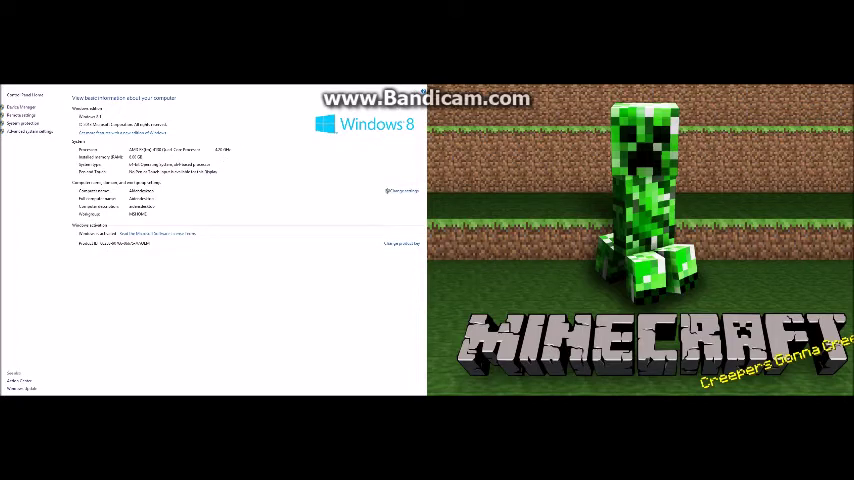
pyautogui.click(422, 91)
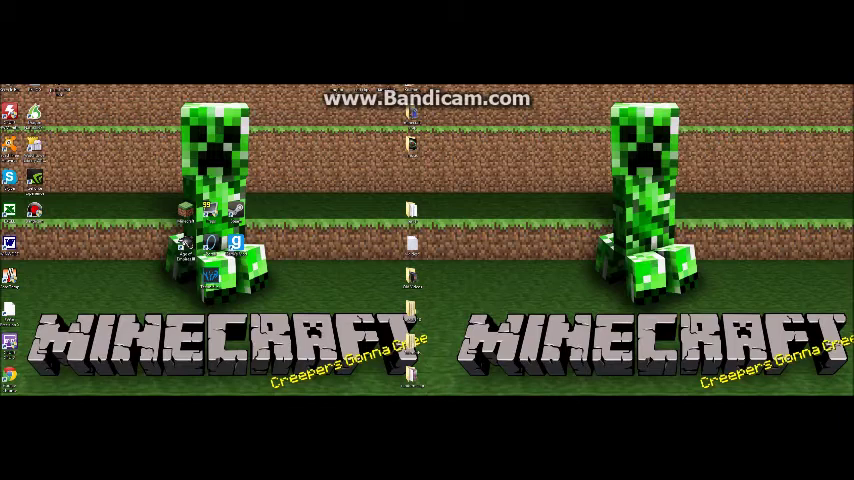
# Launch Word from its desktop shortcut and accept the license agreement
pyautogui.doubleClick(208, 244)
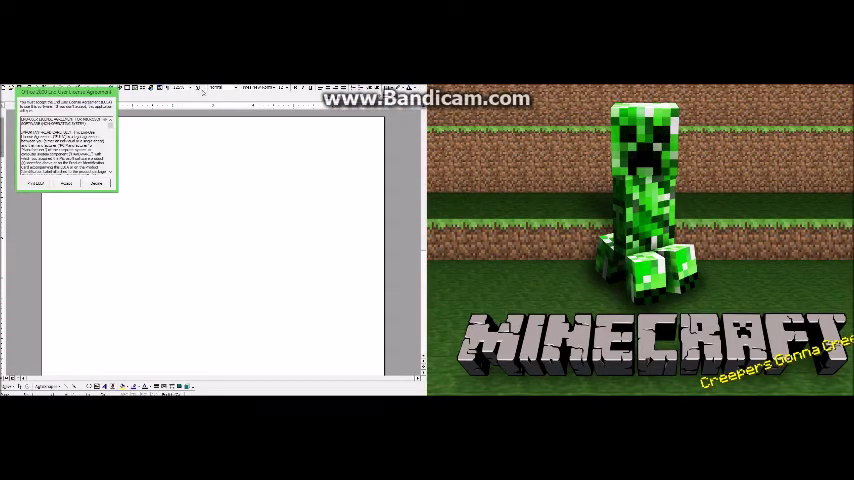
pyautogui.click(96, 183)
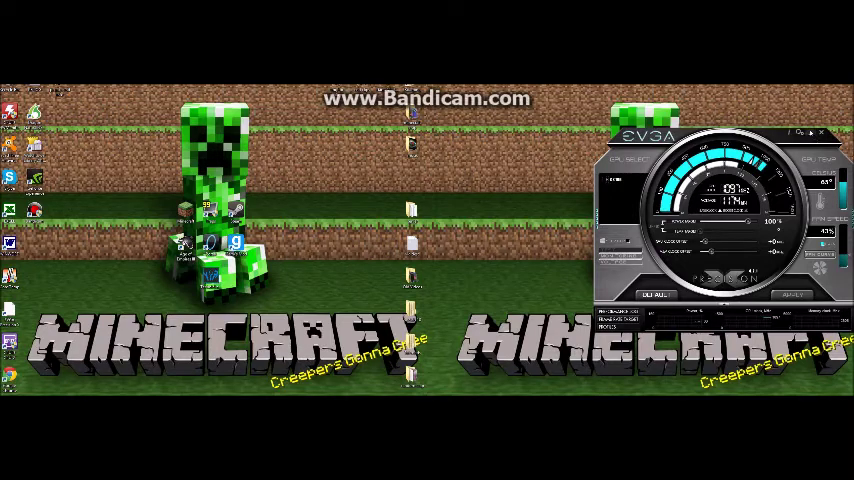
# Close the EVGA Precision graphics card monitor window
pyautogui.click(808, 132)
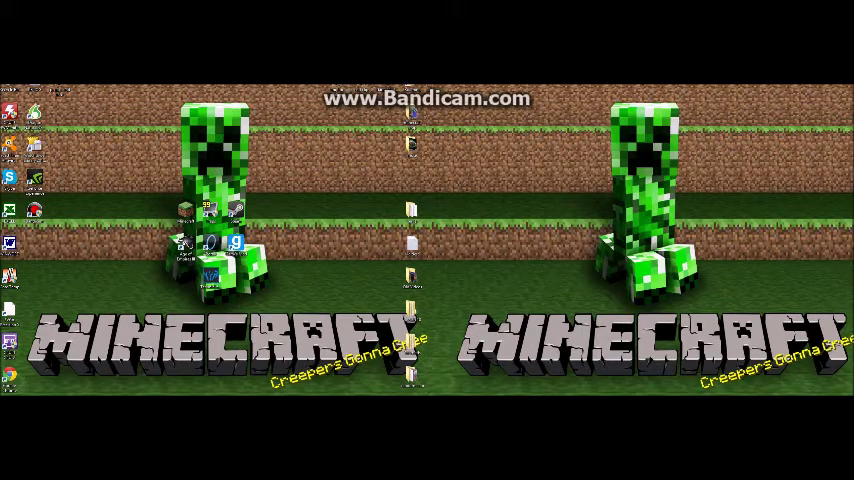
# Open Task Manager with Ctrl+Shift+Esc to monitor memory usage
pyautogui.hotkey('ctrl', 'shift', 'Escape')
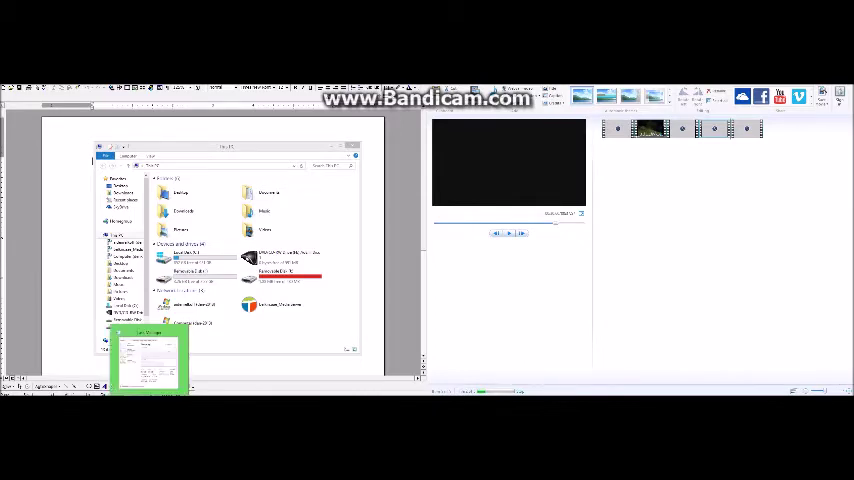
# Bring Task Manager's Memory page to the front, then call up the Alt+Tab window switcher
pyautogui.click(150, 386)
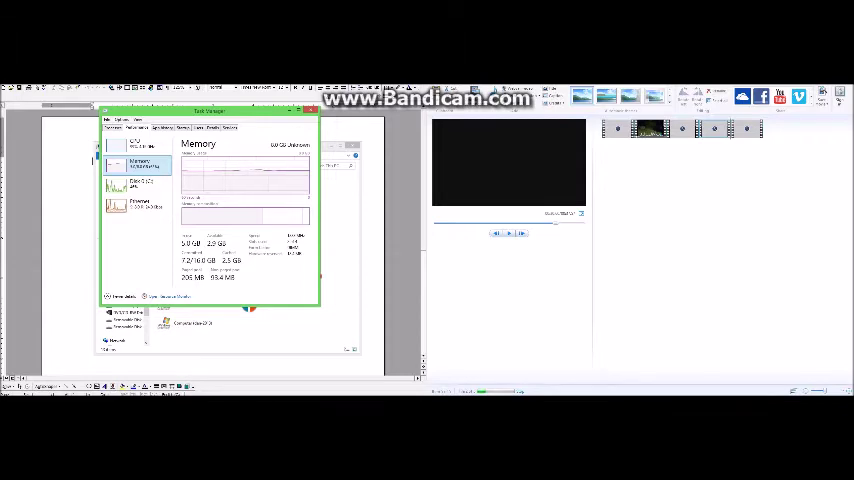
pyautogui.hotkey('alt', 'Tab')
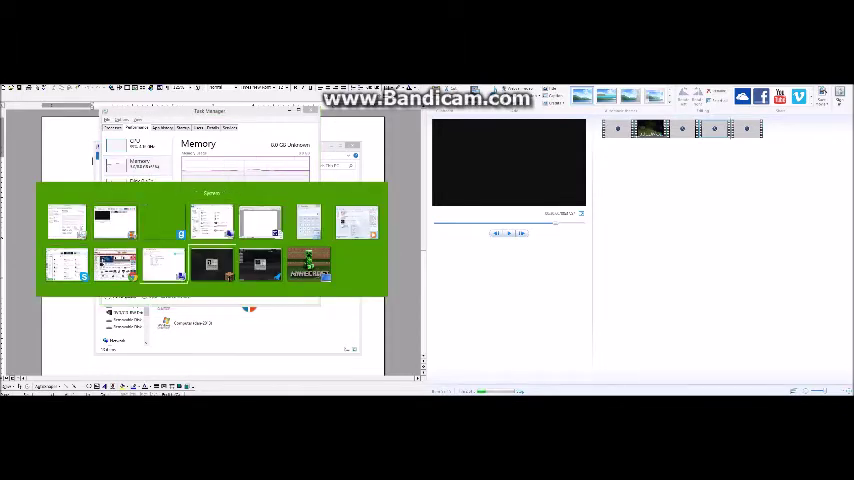
# Step through the window switcher and release on the Minecraft game
pyautogui.press('Tab')
pyautogui.press('Tab')
pyautogui.press('Tab')
pyautogui.press('Tab')
pyautogui.press('Tab')
pyautogui.press('Tab')
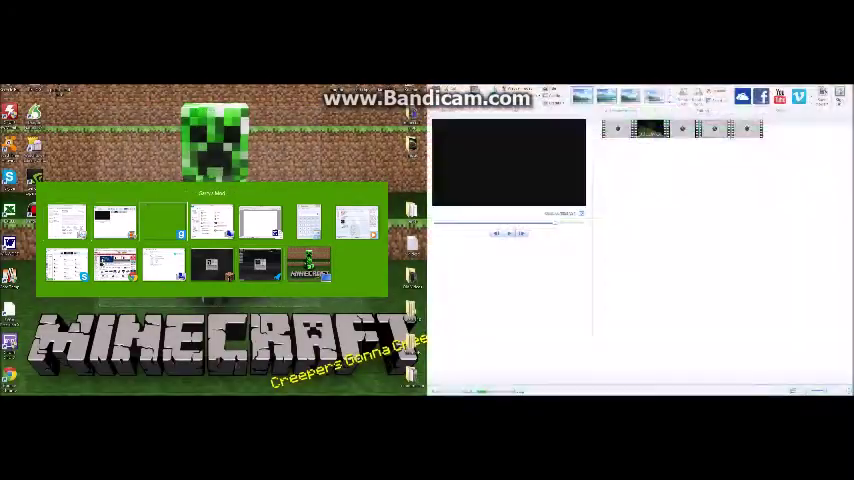
pyautogui.press('Tab')
pyautogui.press('Tab')
pyautogui.press('Tab')
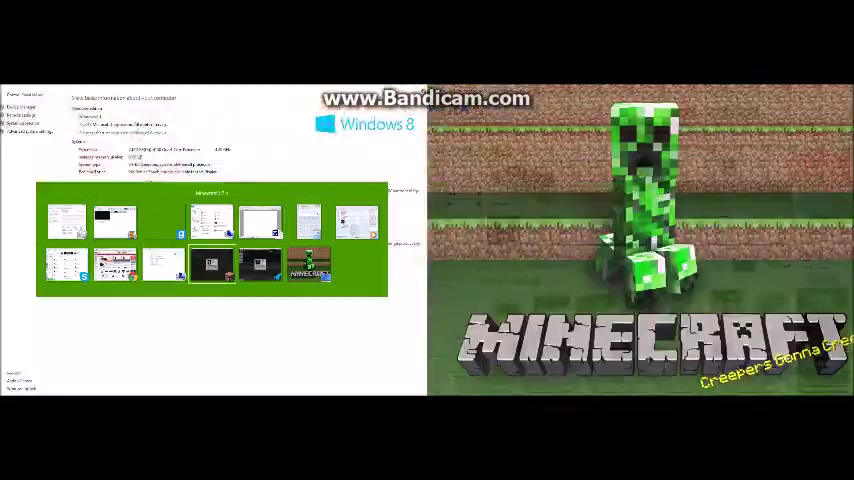
pyautogui.press('alt')
# Resume Minecraft and walk out through the wooden door
pyautogui.press('Escape')
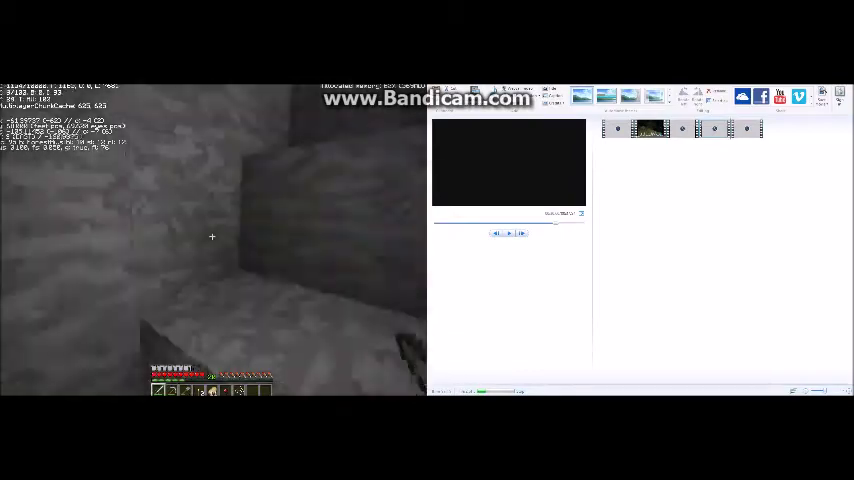
pyautogui.press('w')
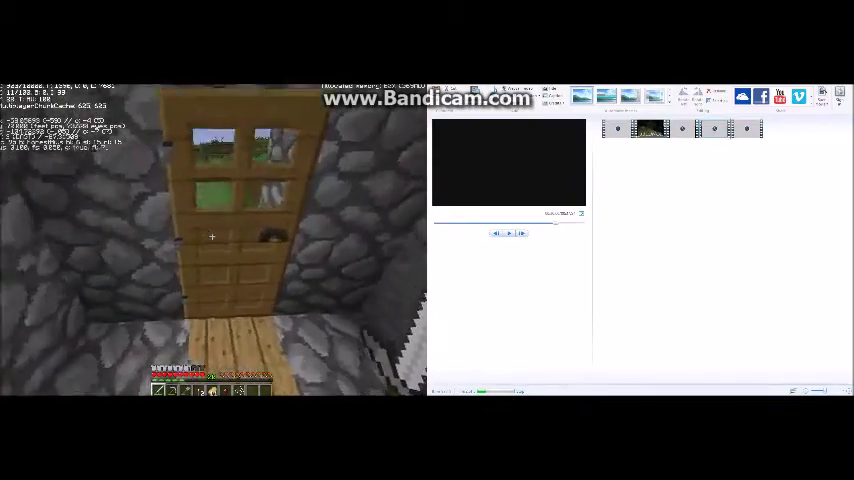
pyautogui.press('w')
# Set Render Distance to 15 chunks in Video Settings, then pause the game again
pyautogui.press('Escape')
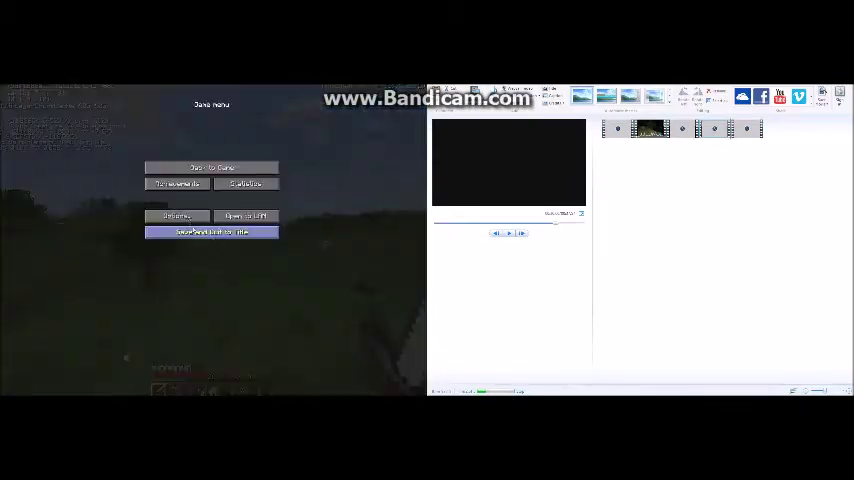
pyautogui.click(178, 185)
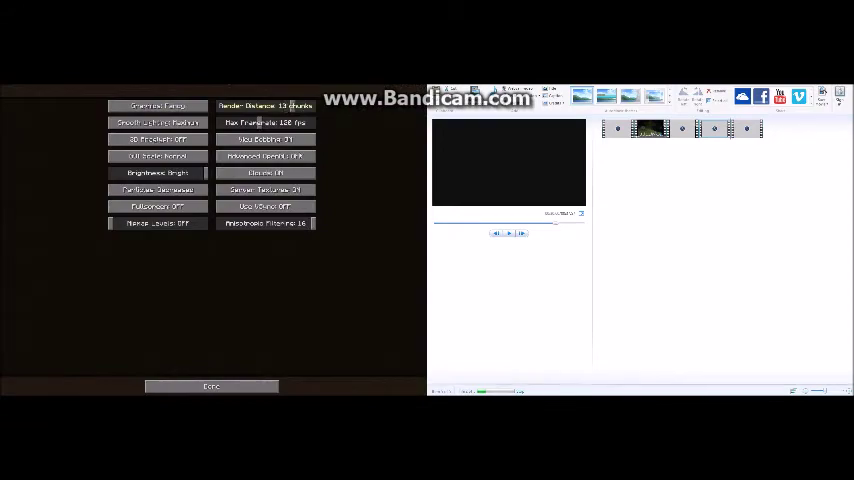
pyautogui.moveTo(300, 106); pyautogui.dragTo(310, 106)
pyautogui.press('Escape')
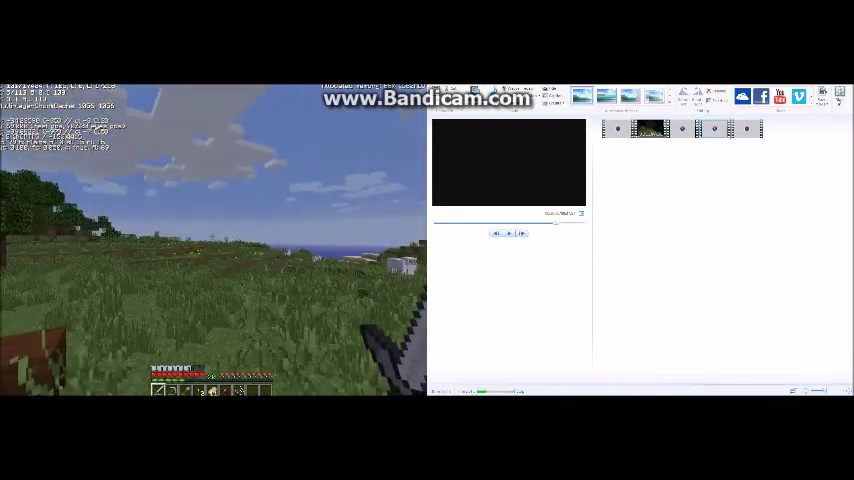
pyautogui.press('Escape')
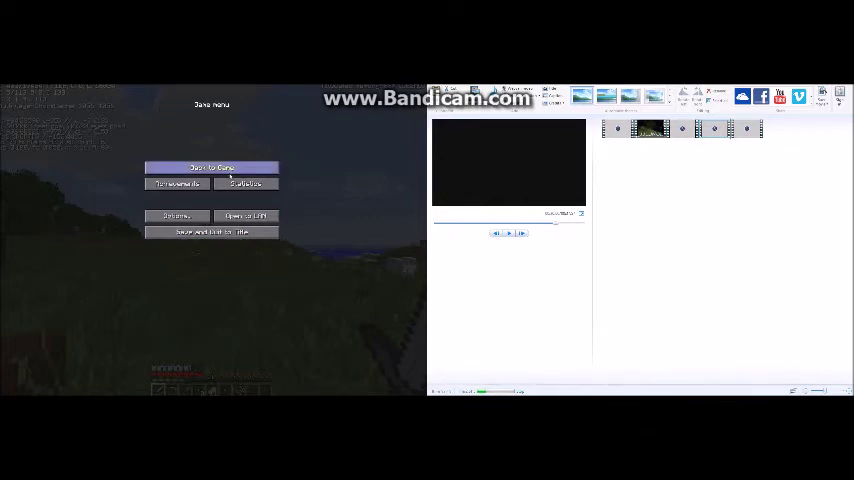
# Resume the game, get into the underground bed, then walk up the stairs and outside
pyautogui.click(229, 170)
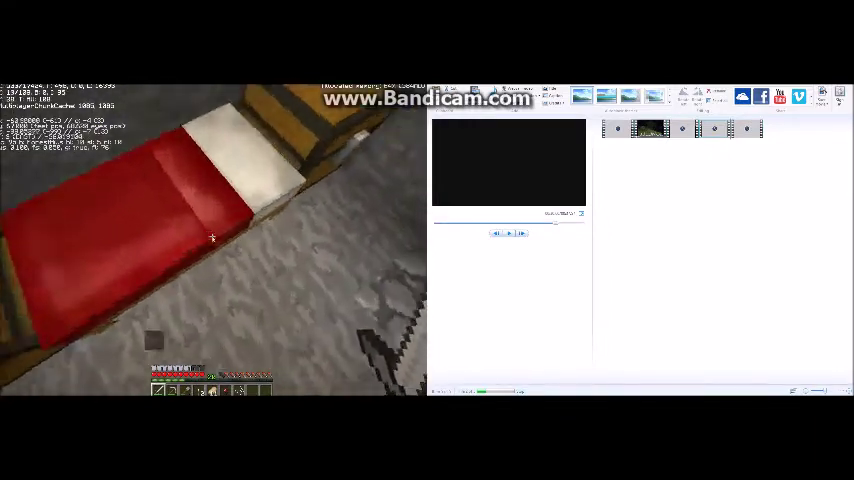
pyautogui.rightClick(213, 240)
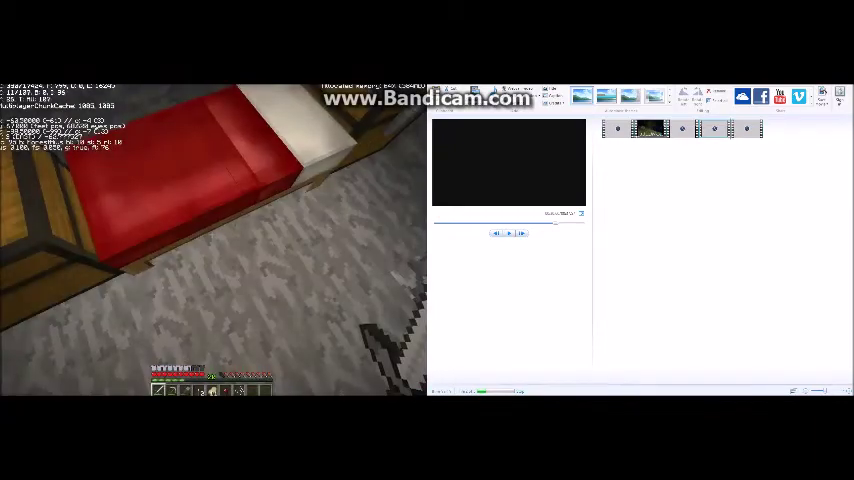
pyautogui.scroll(-1, 213, 240)
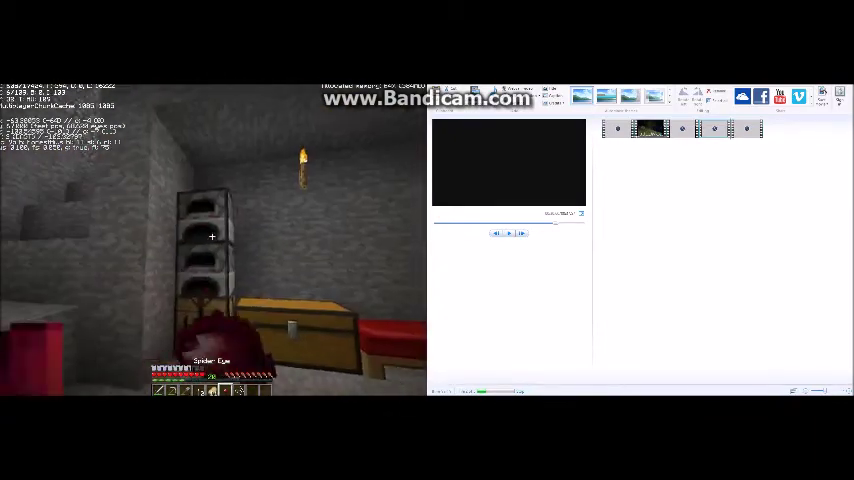
pyautogui.press('w')
pyautogui.scroll(1, 212, 237)
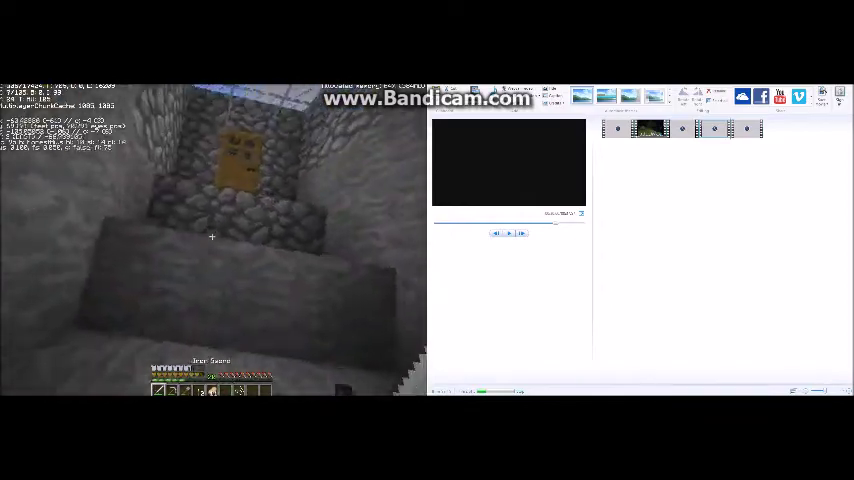
pyautogui.press('w')
pyautogui.scroll(-1, 212, 237)
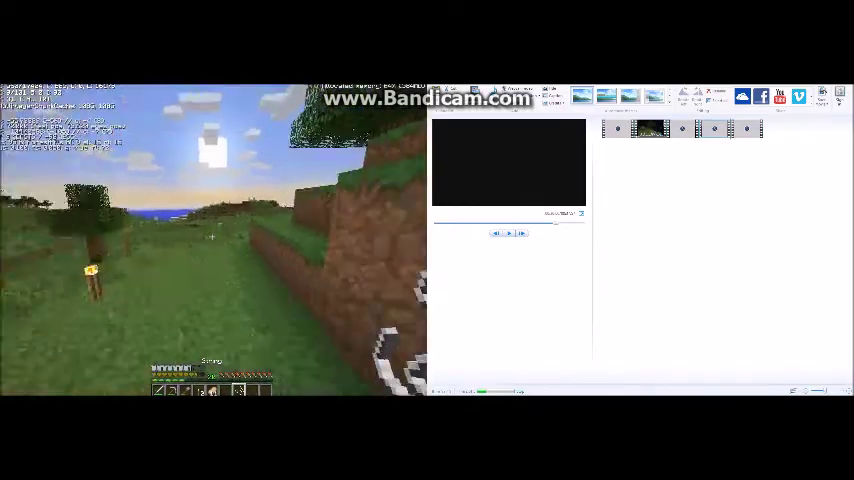
pyautogui.press('w')
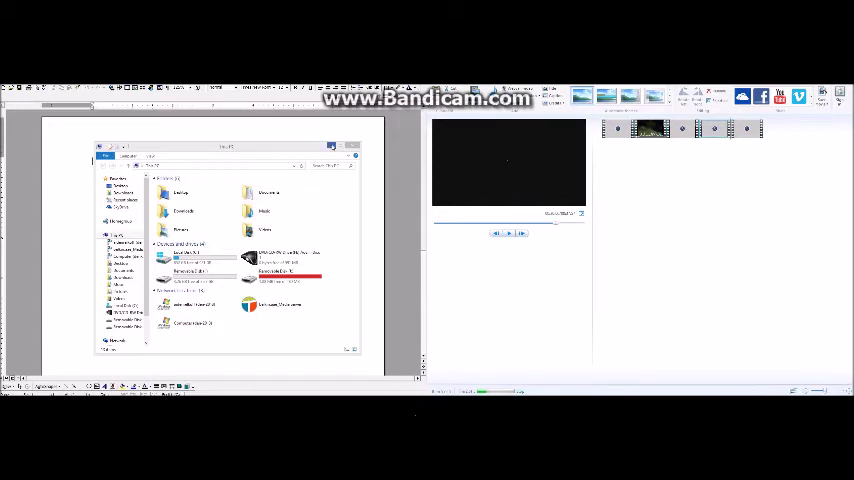
# Delete the screenshot from the Word page
pyautogui.press('Delete')
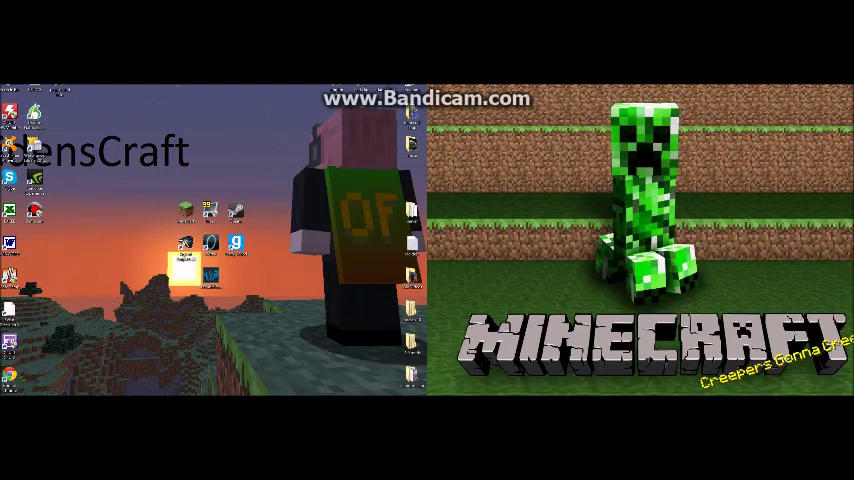
# Open Task Manager on its Performance > Memory page with Ctrl+Shift+Esc
pyautogui.hotkey('ctrl', 'shift', 'Escape')
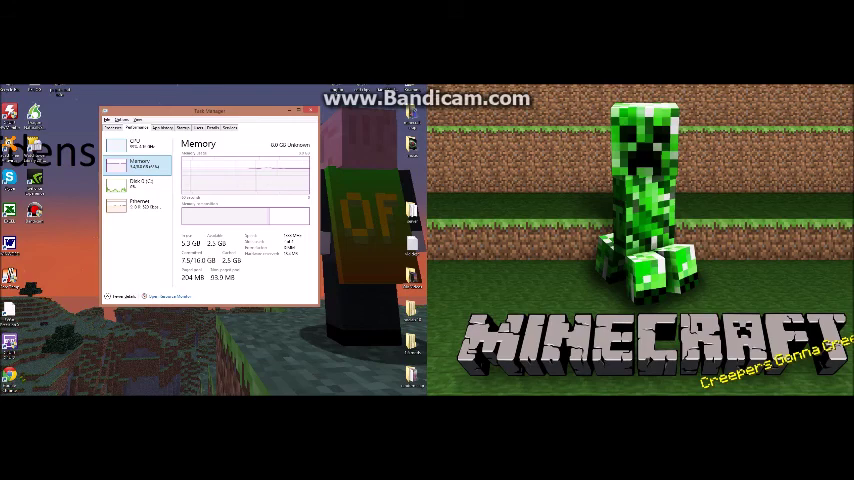